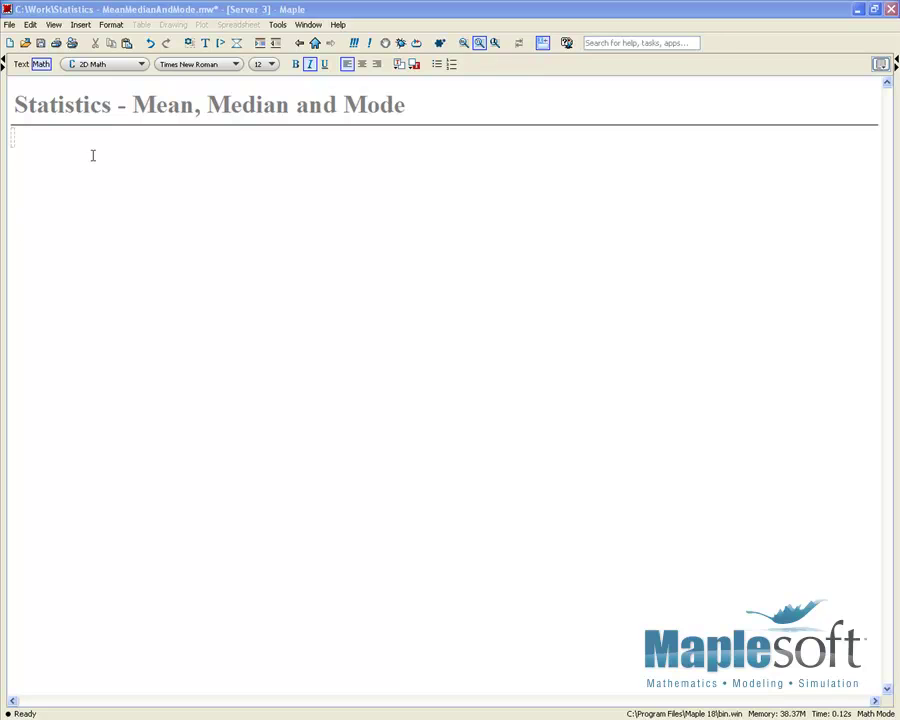
Step: Load Student:-Statistics and define Marks := [74, 64, 82, 53, 75, 80, 14, 75, 62, 72]
text(wit)
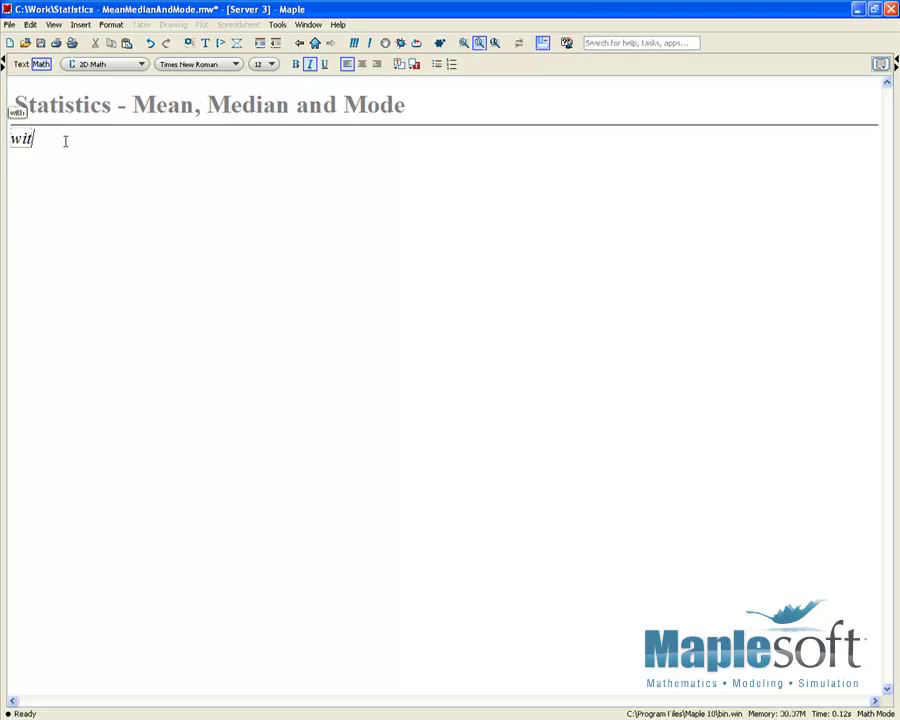
text(h(Student:-Statistics)
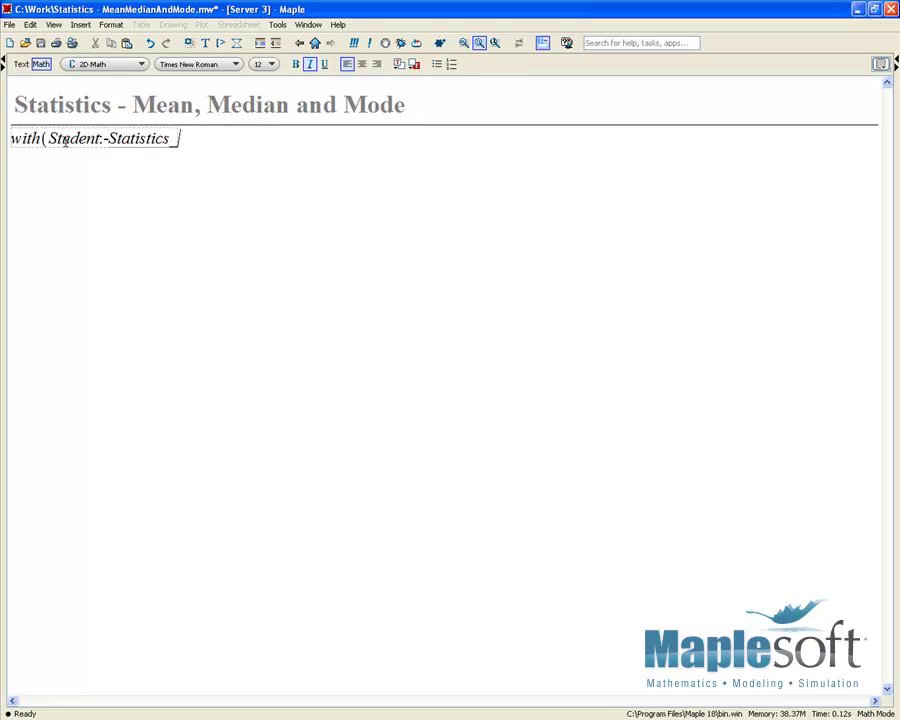
text() :)
key(Return)
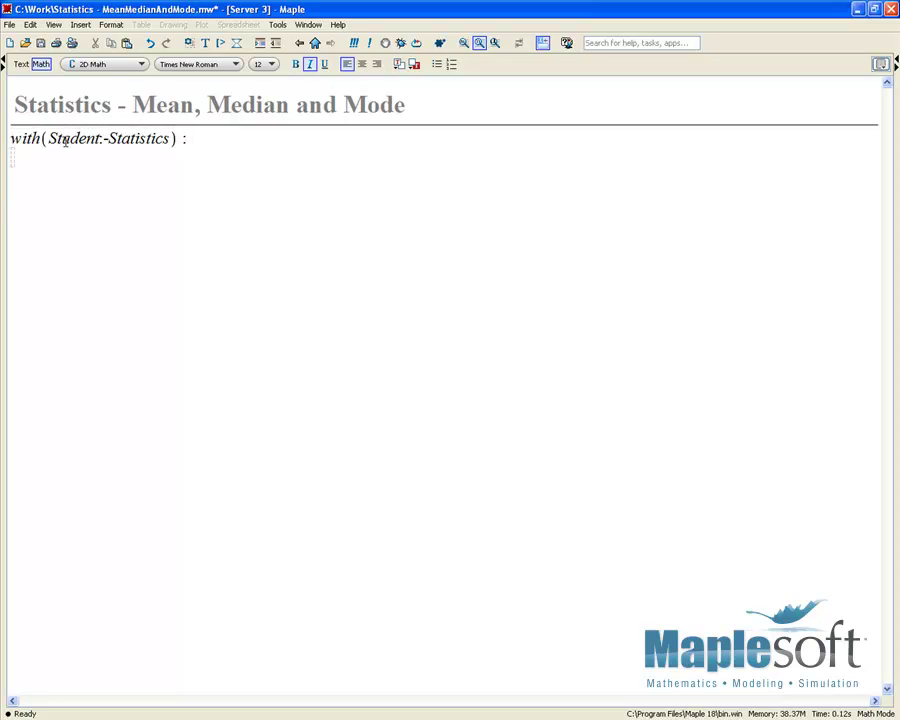
key(Return)
text(Marks := [74, 64, 82, 53, 75, 80, 14, 75, 62, 72])
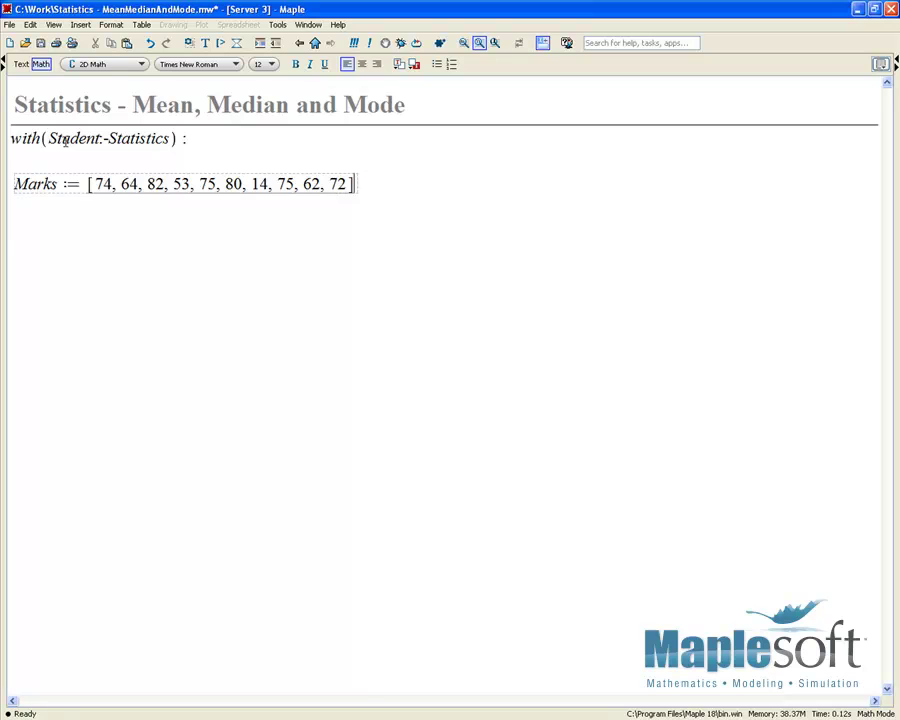
key(Return)
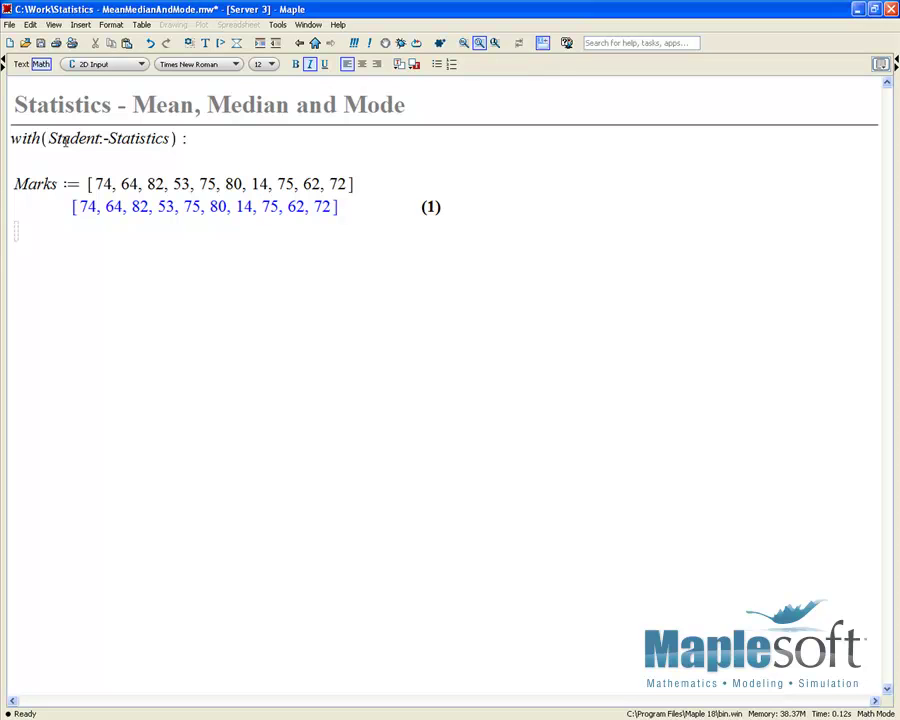
Step: Compute the sum of the ten marks divided by 10, giving 651/10
text(74 + 64)
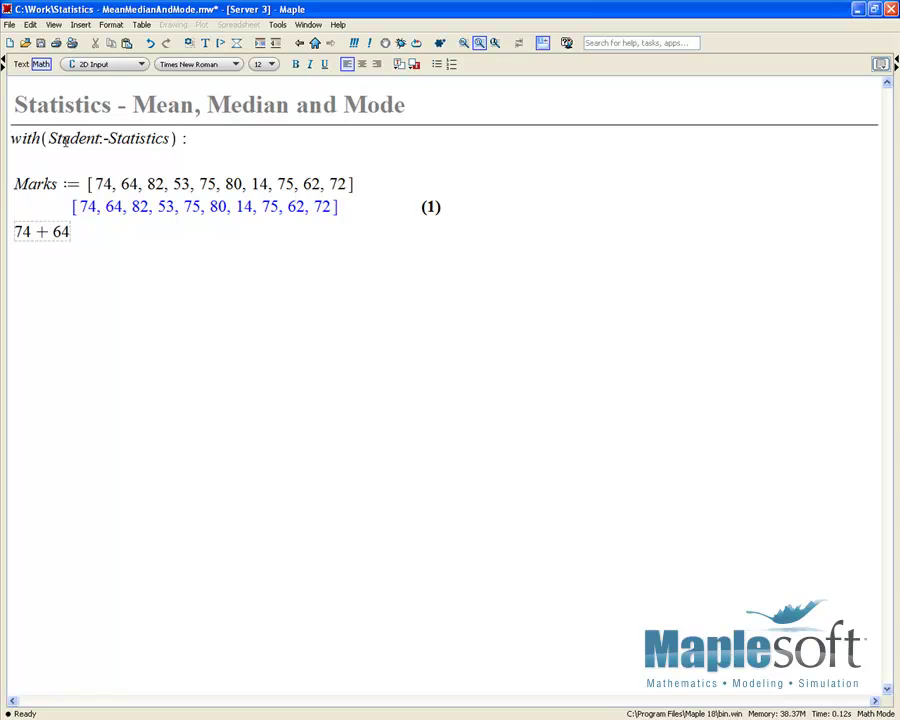
text( + 82 + 53 +)
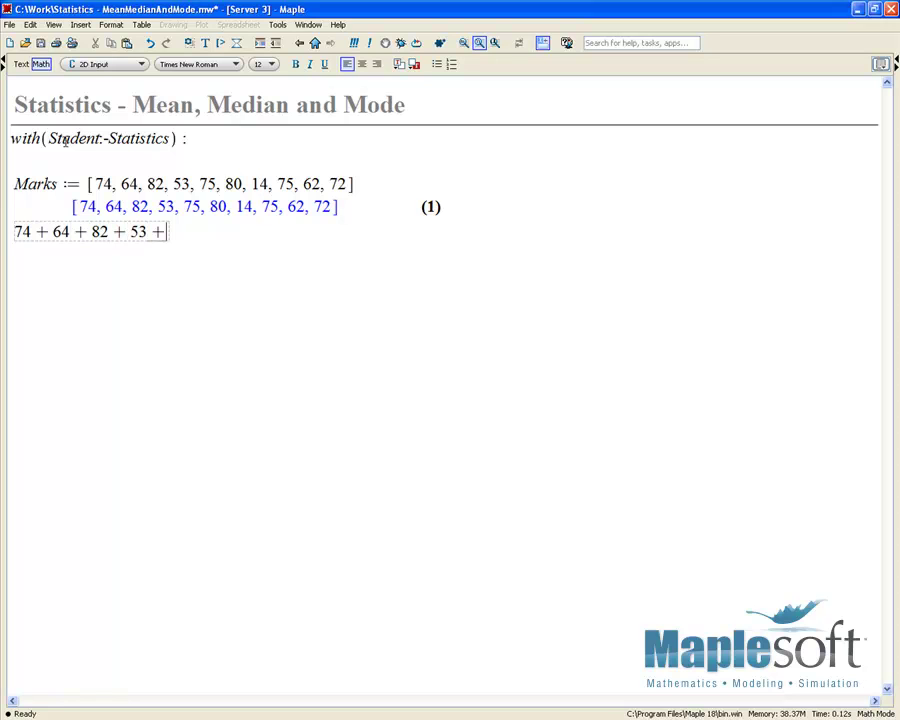
text( 75 + 80)
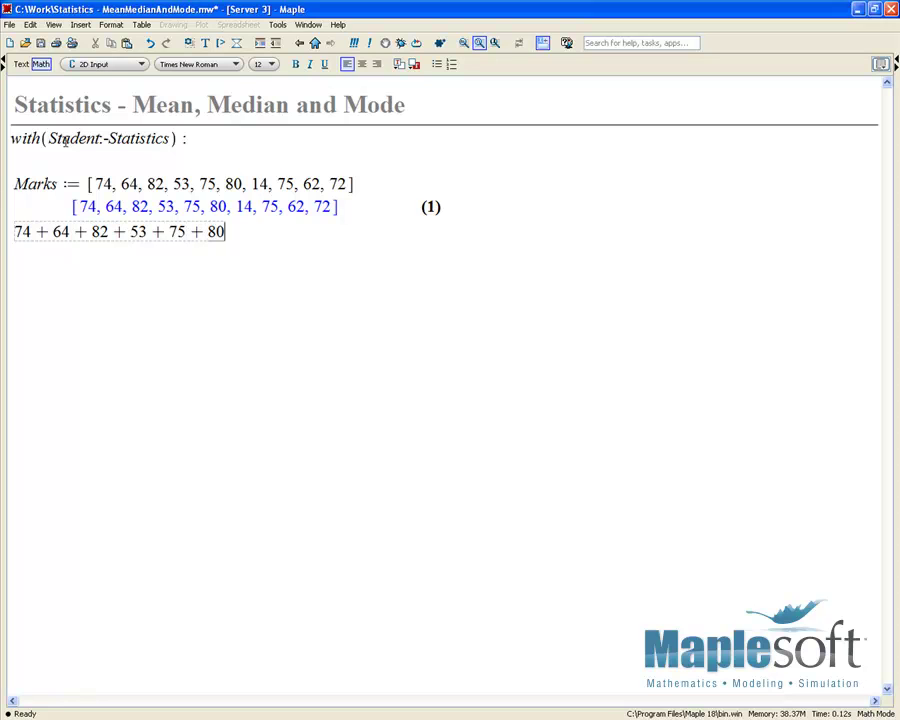
text( + 14 +)
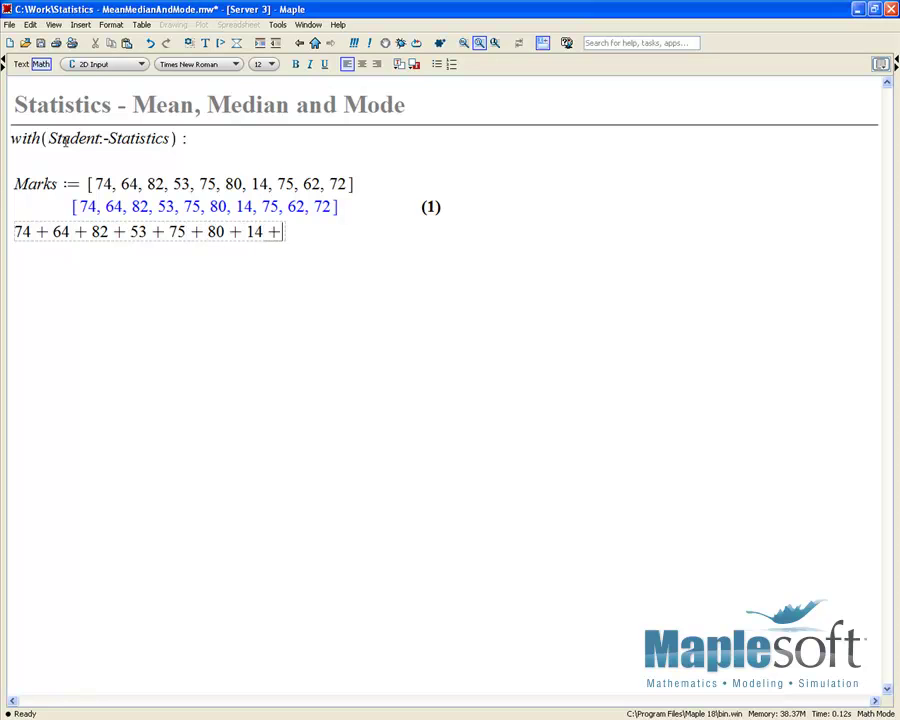
text( 75 + 62 + 72)
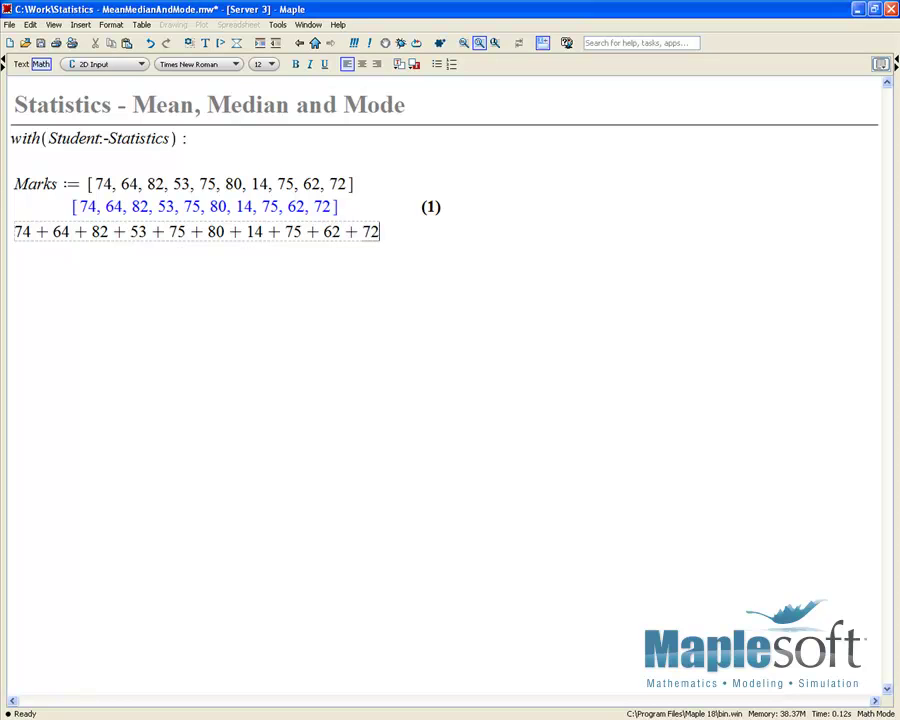
key(Home)
drag(15, 232, 380, 232)
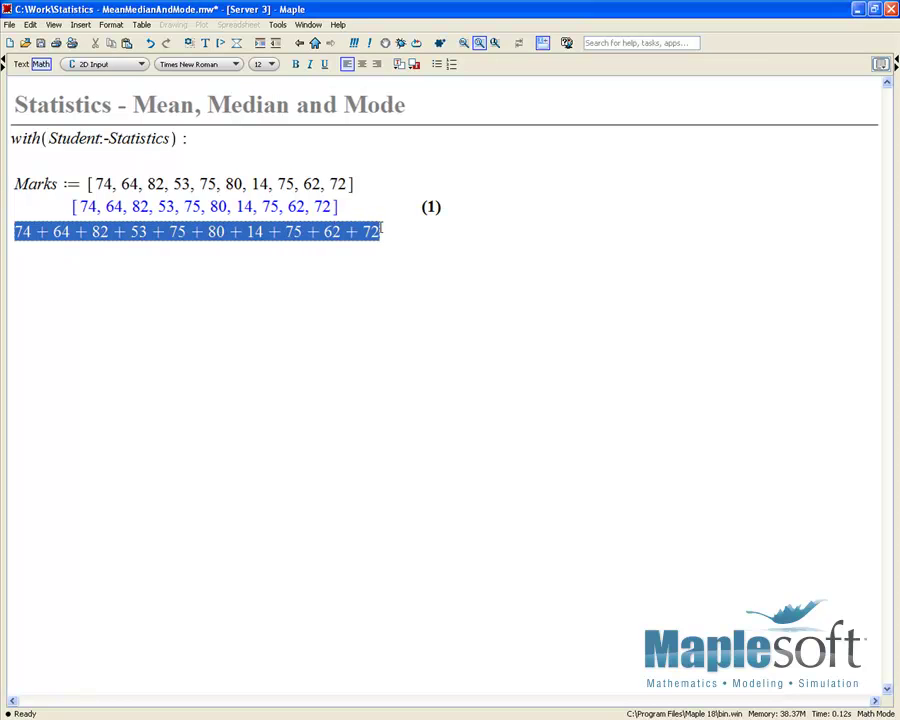
text(/10)
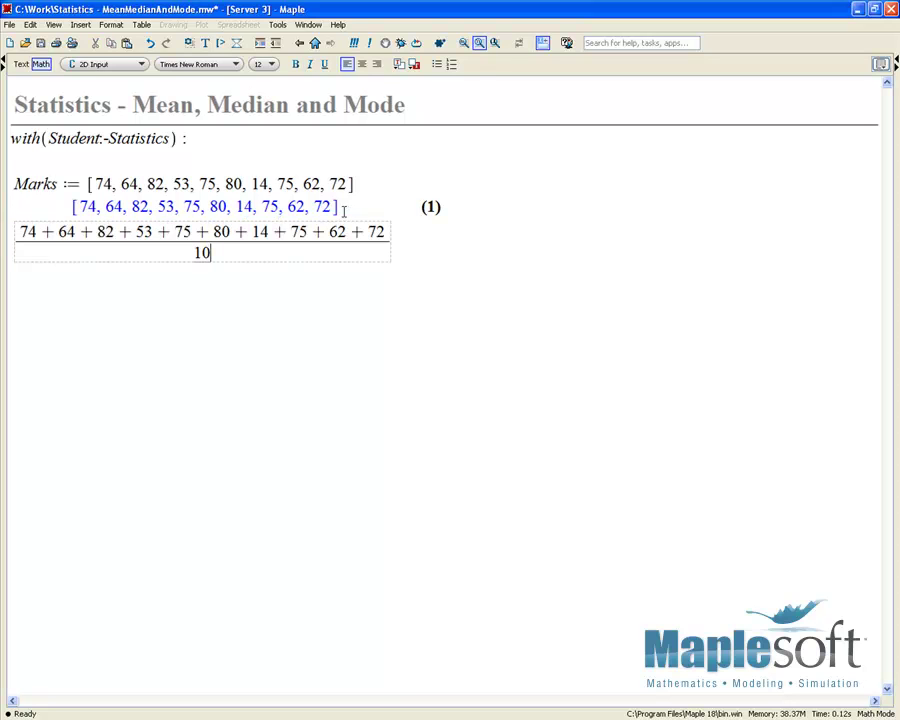
key(Return)
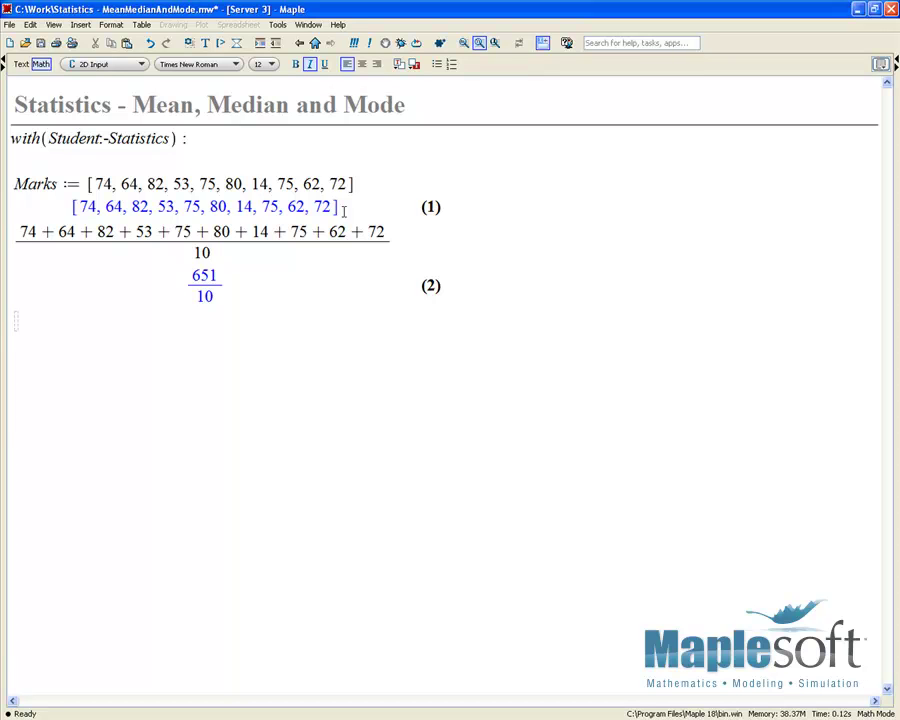
Step: Approximate the 651/10 result to 5 digits, giving 65.100
right_click(191, 276)
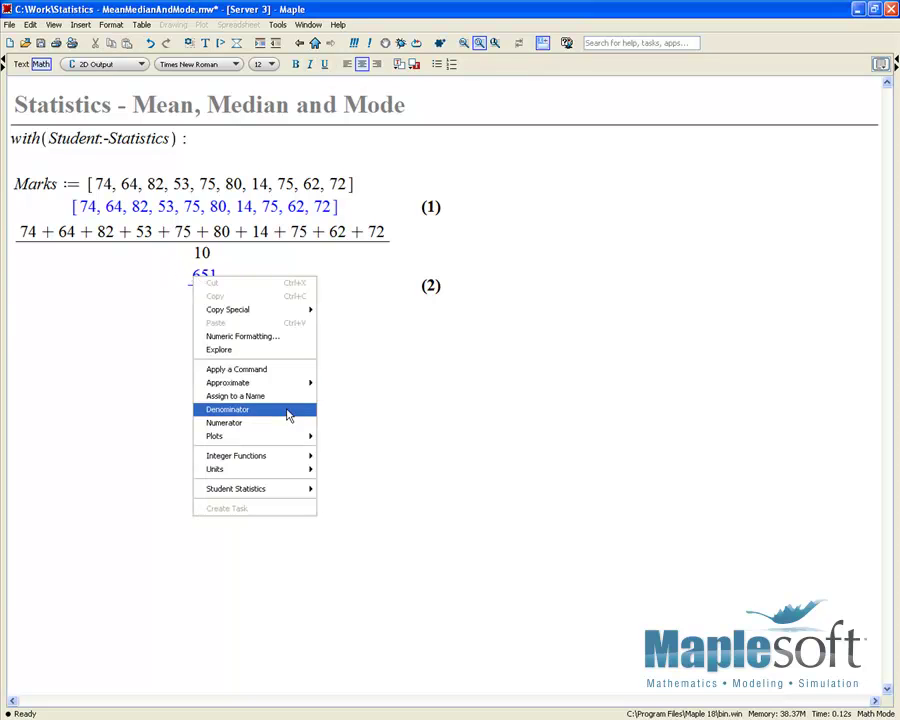
mouse_move(290, 384)
click(327, 381)
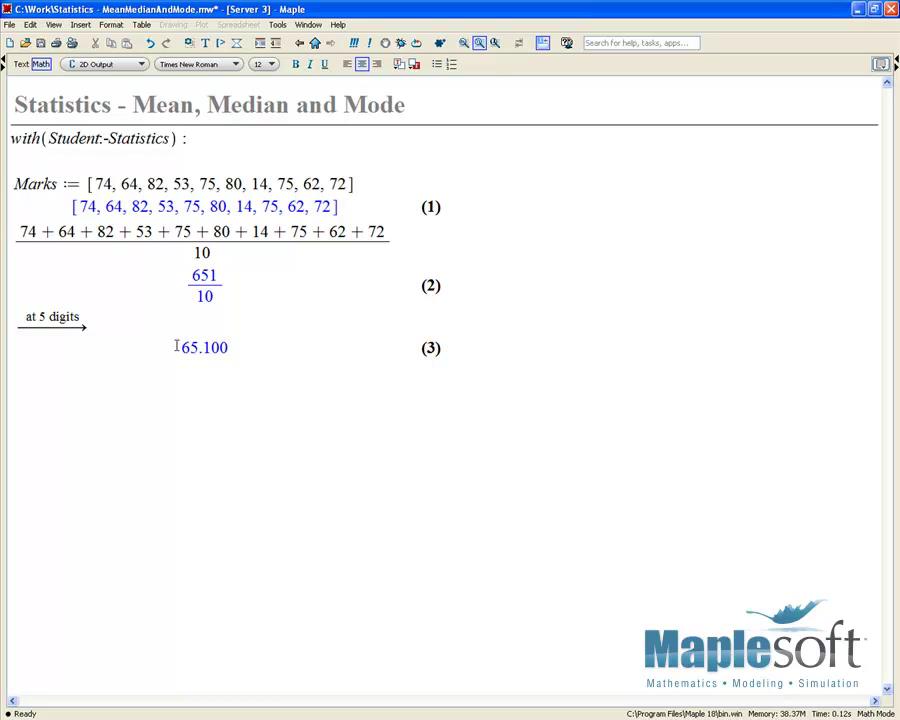
click(482, 192)
Step: Evaluate Marks and compute its mean from the context menu, giving 651/10 (5)
text(Marks)
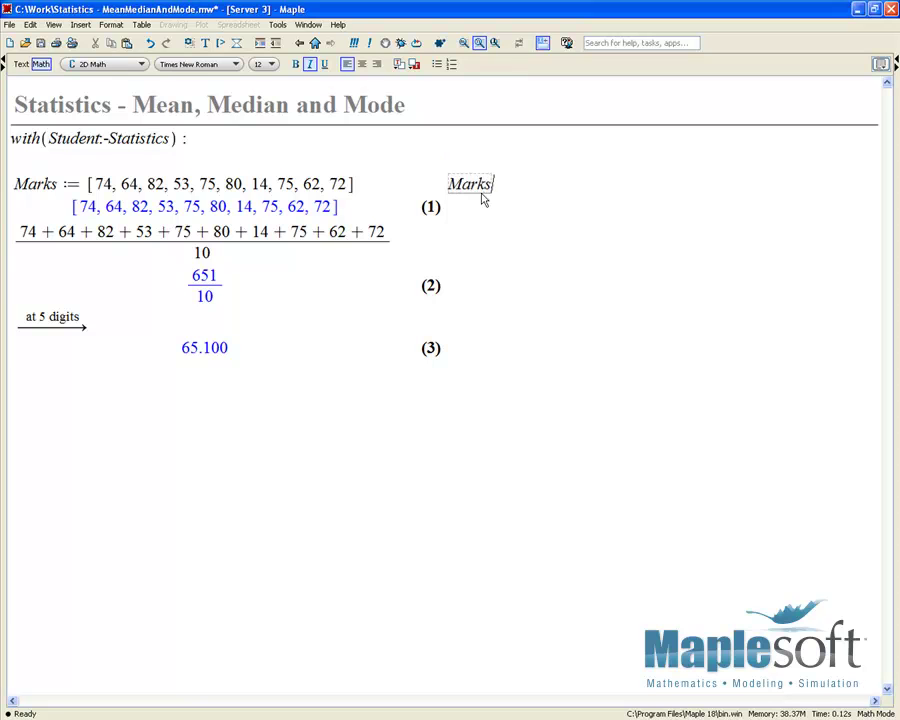
key(Return)
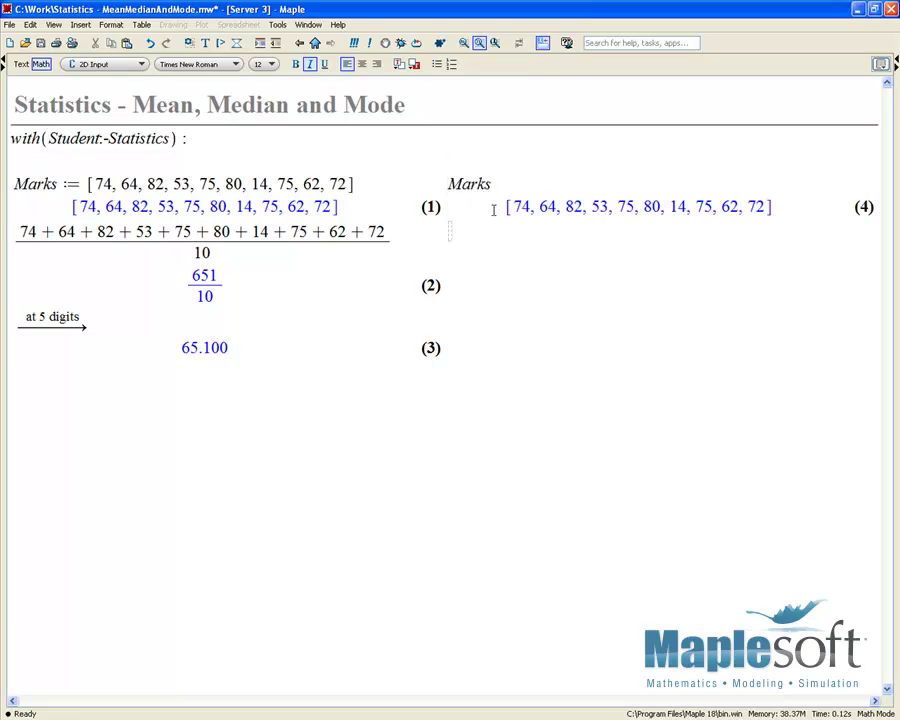
right_click(562, 211)
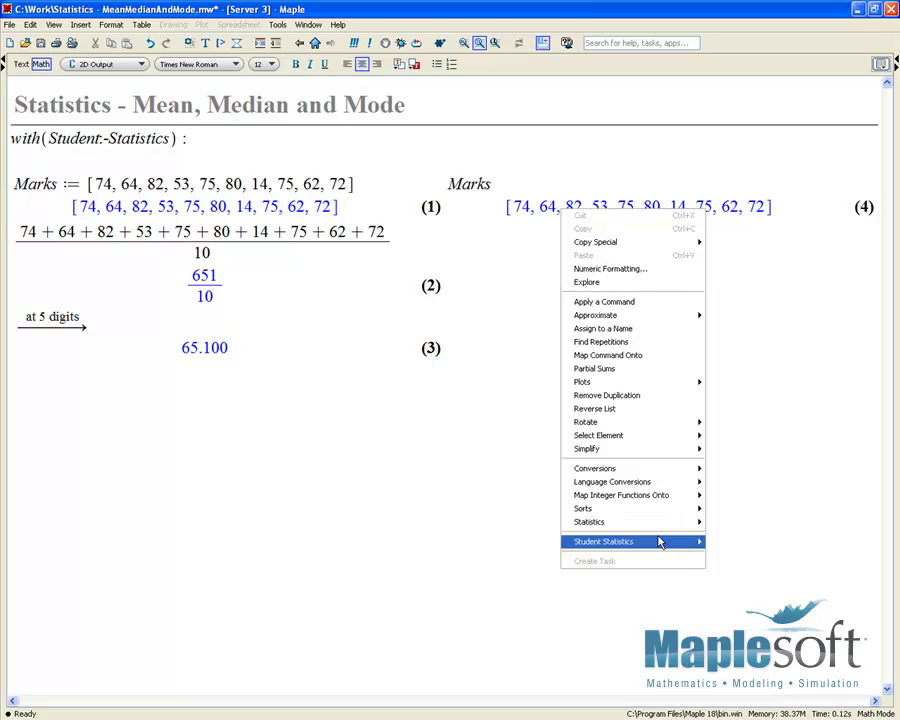
mouse_move(662, 544)
mouse_move(727, 570)
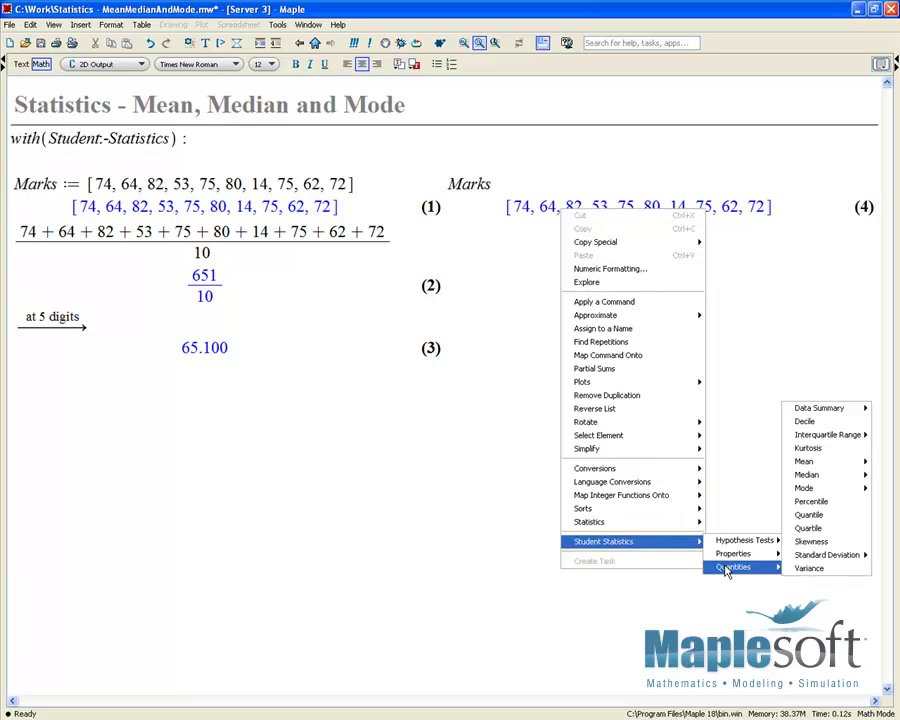
mouse_move(800, 461)
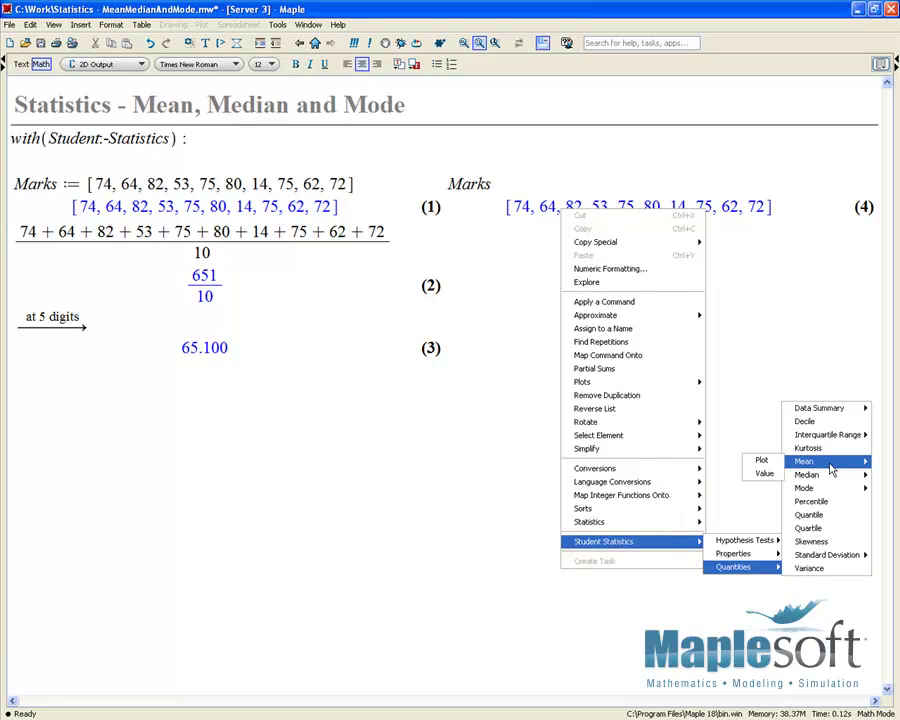
click(765, 475)
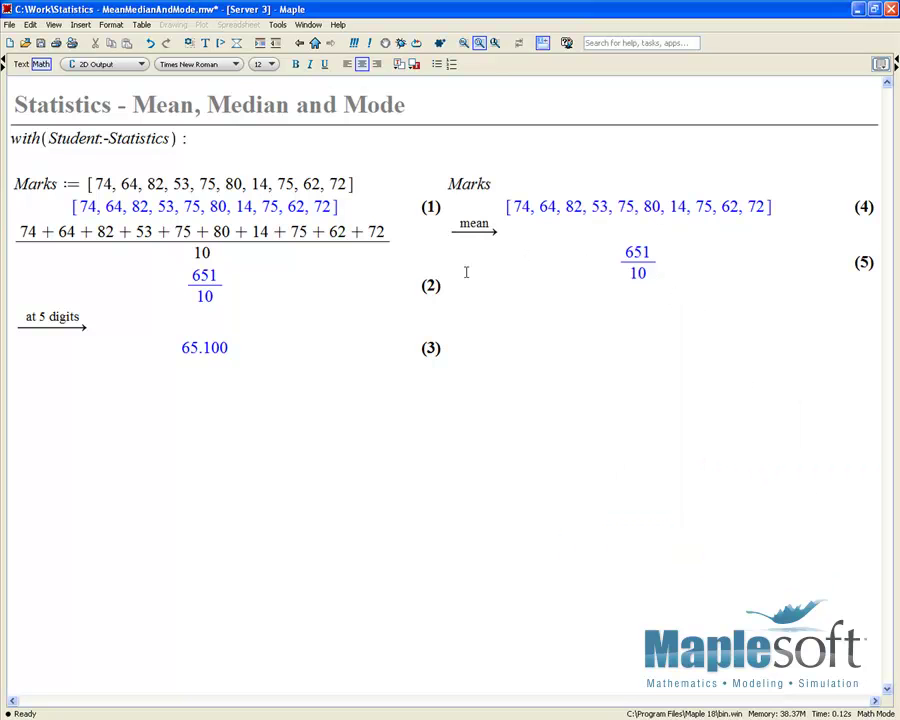
Step: Evaluate Mean(Marks) as 651/10 and Mean(Marks, numeric) as 65.1000000000000
click(566, 296)
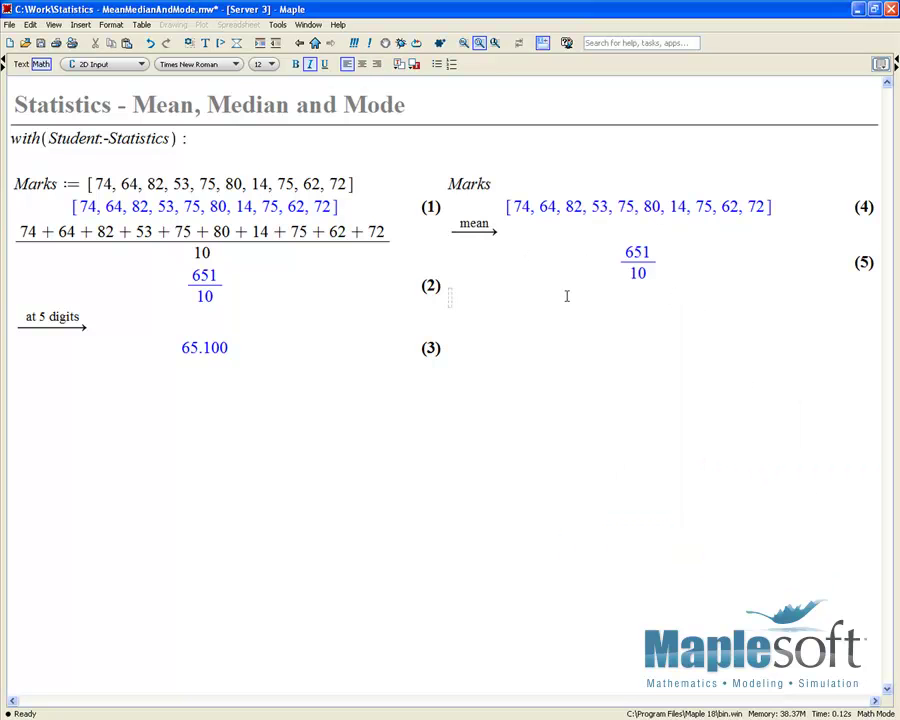
text(Mean(Marks))
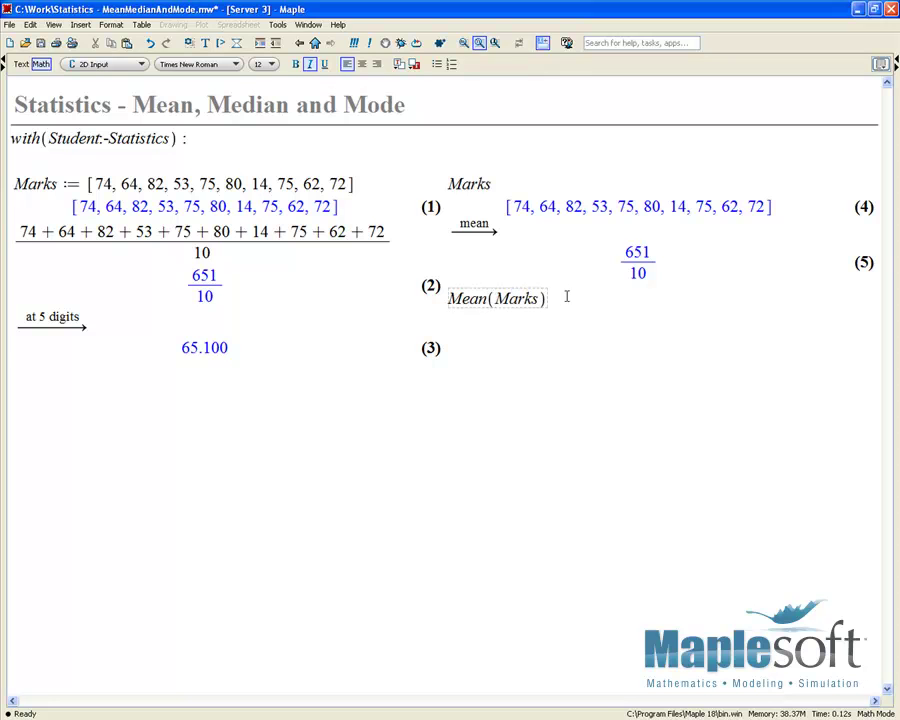
key(Return)
text(Mea)
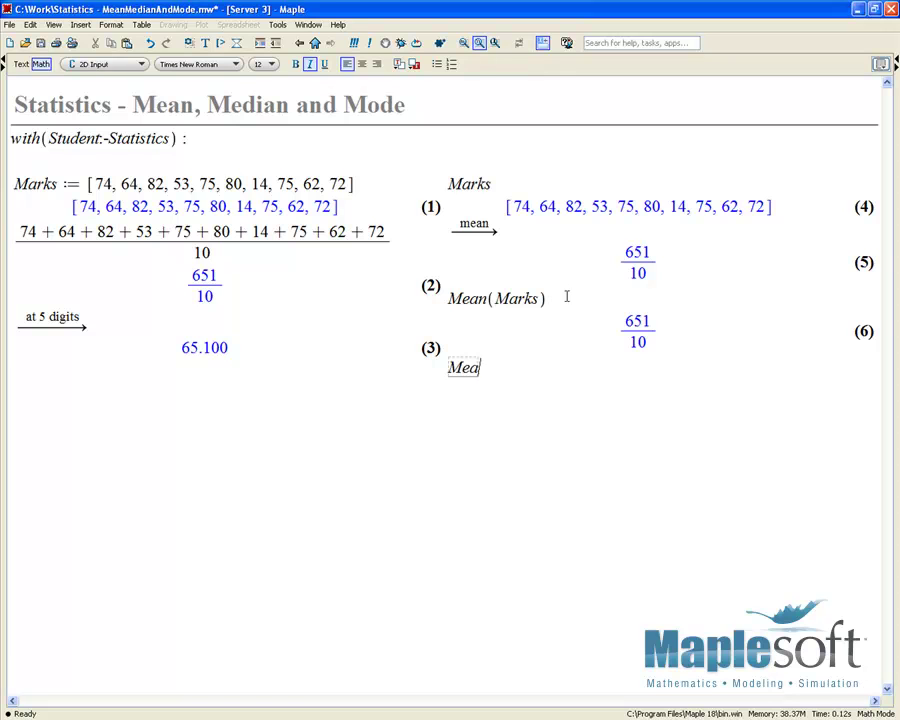
text(n(Marks, nuer)
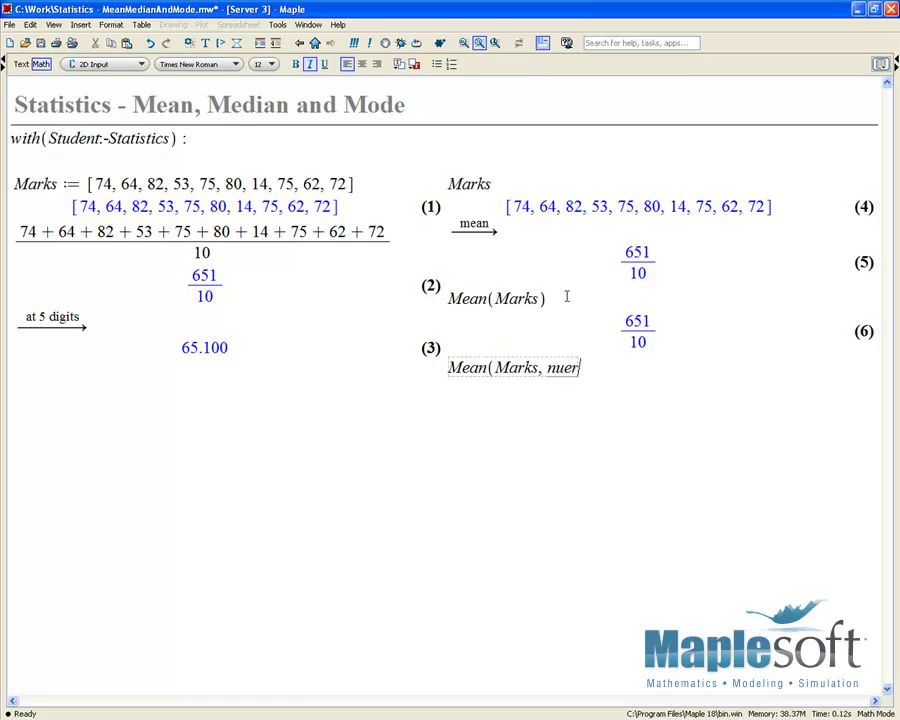
key(BackSpace)
key(BackSpace)
text(meric))
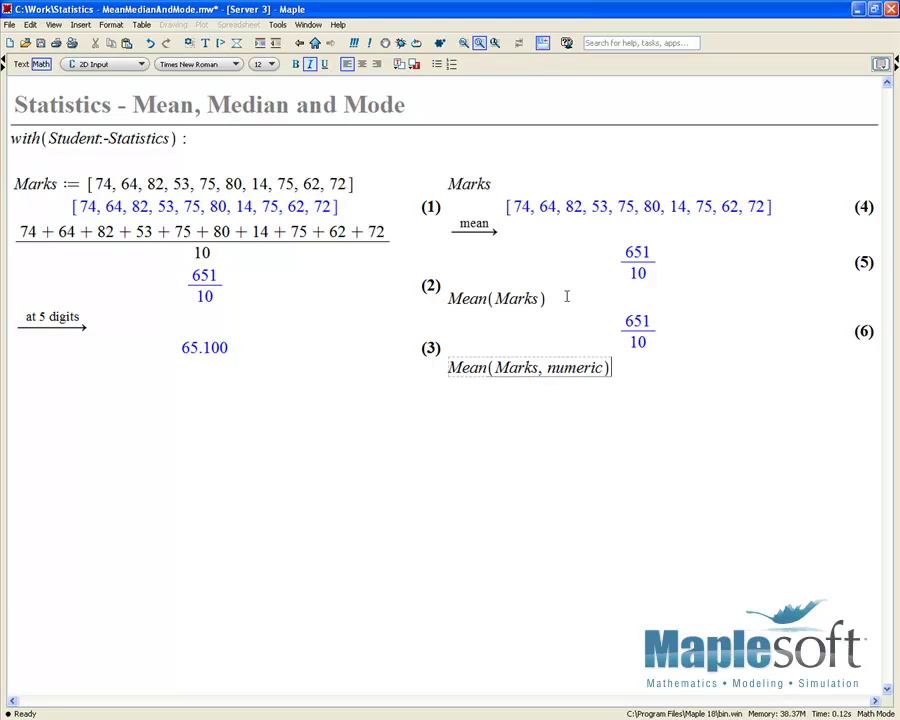
key(Return)
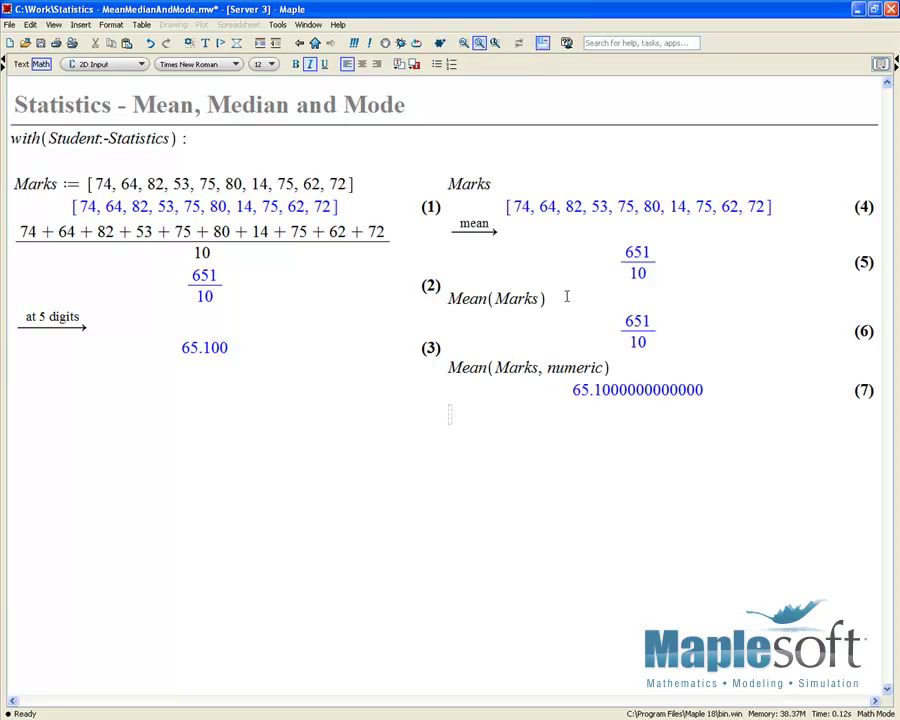
click(100, 418)
Step: Display Marks as (8) and sort it ascending into [14, 53, 62, 64, 72, 74, 75, 75, 80, 82]
text(Marks)
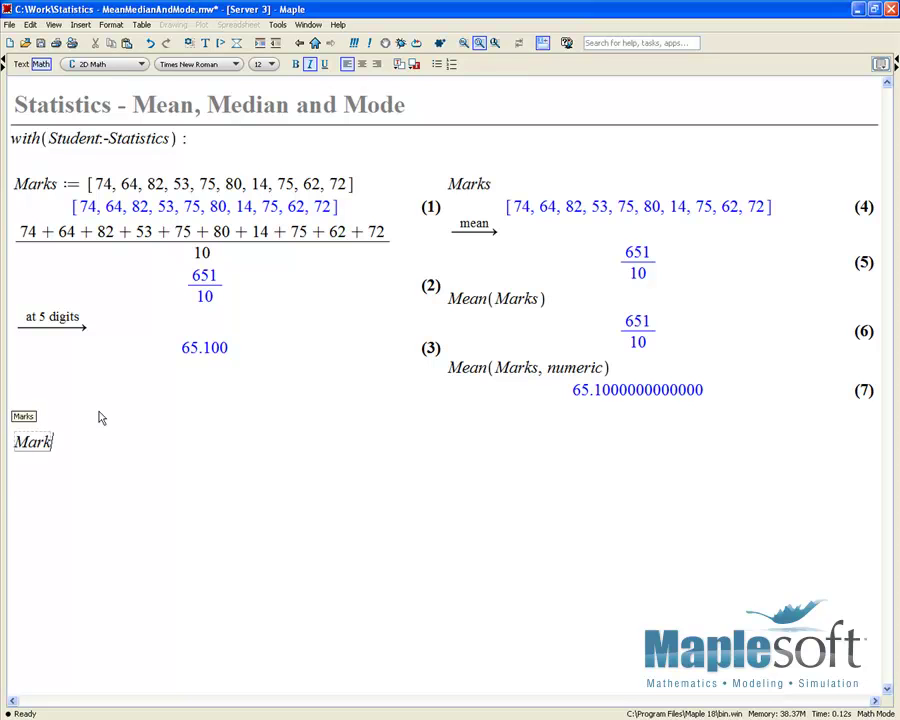
key(Return)
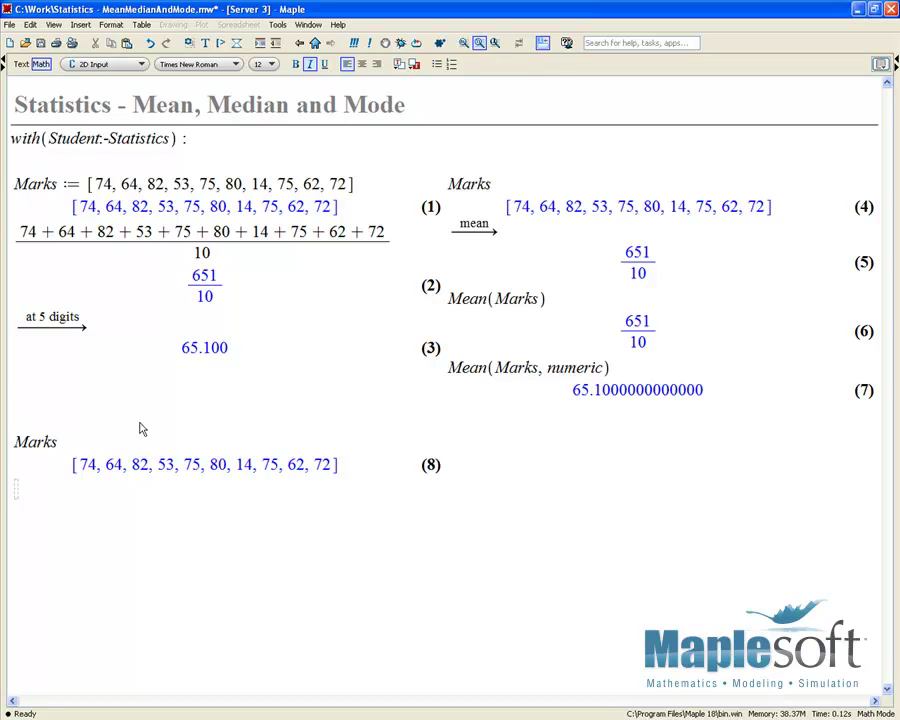
right_click(205, 466)
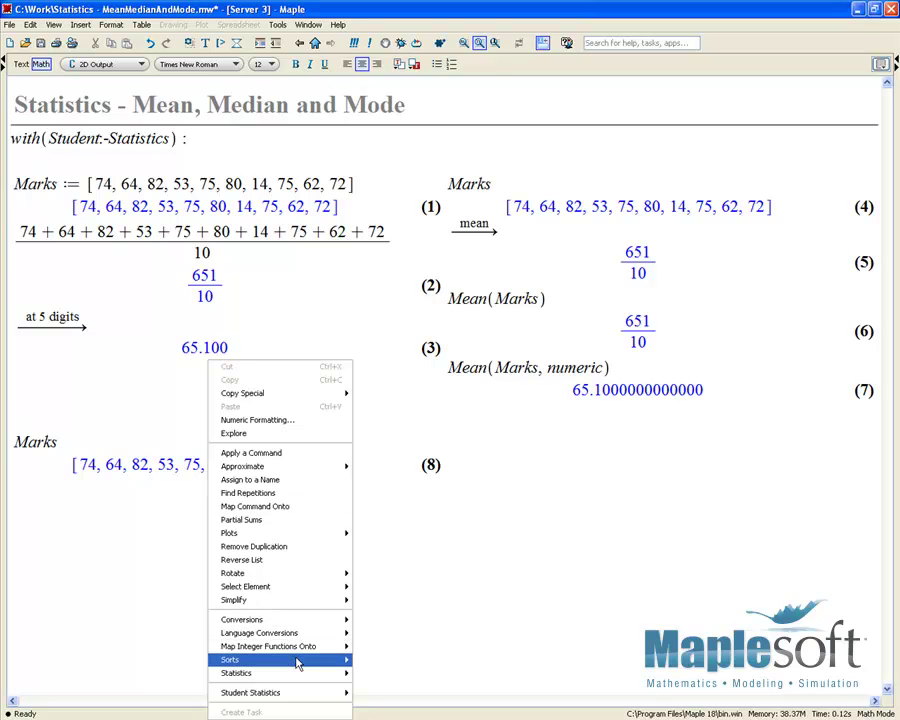
click(365, 659)
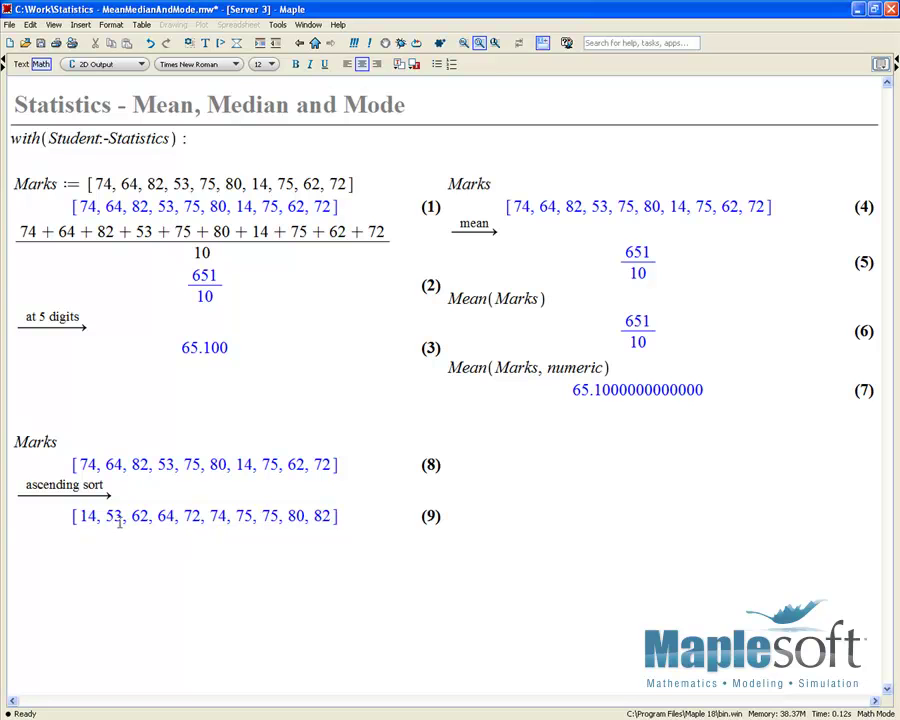
Step: Compute the median from middle values 72 and 74 as (72 + 74)/2 = 73
double_click(192, 515)
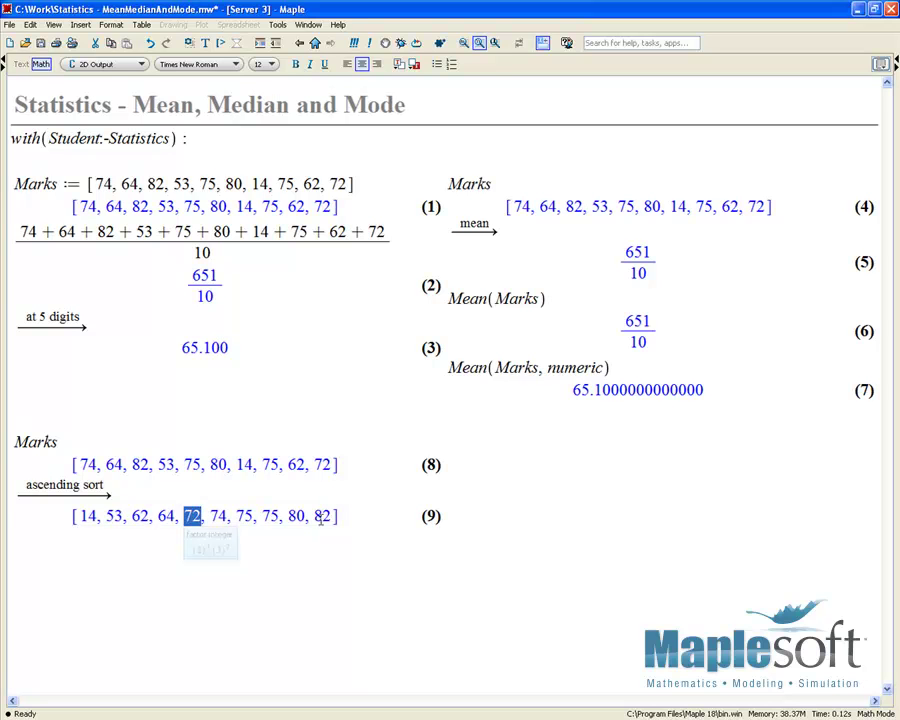
click(221, 514)
double_click(221, 514)
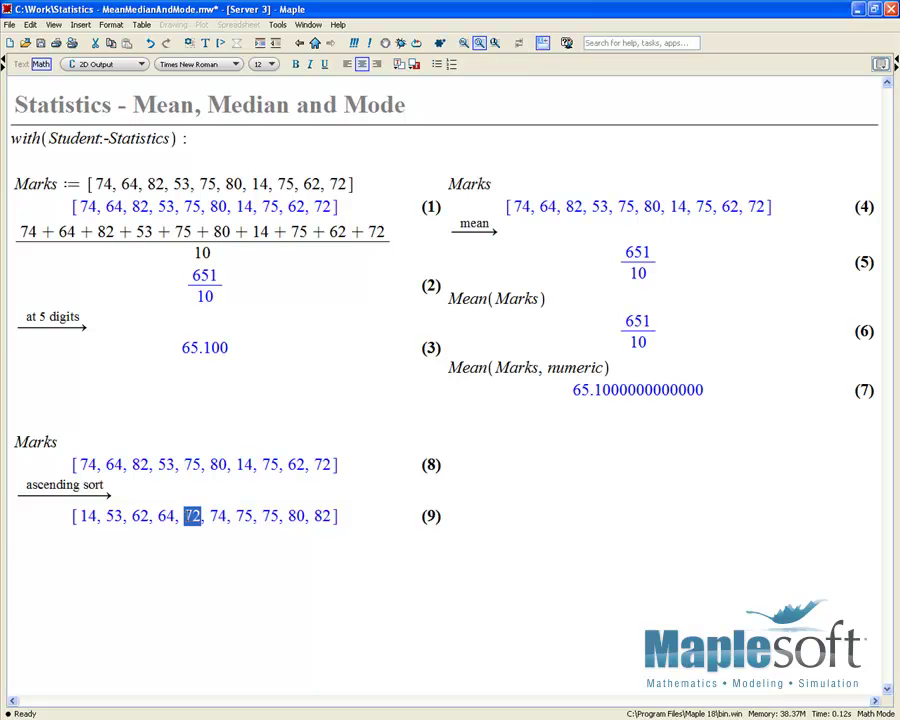
click(127, 539)
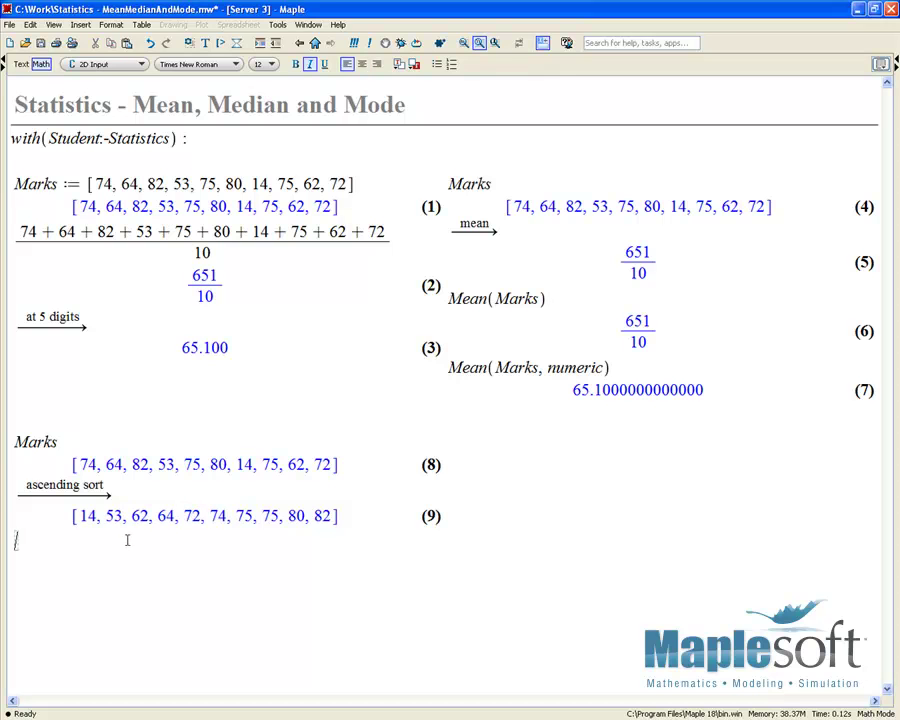
text(72 )
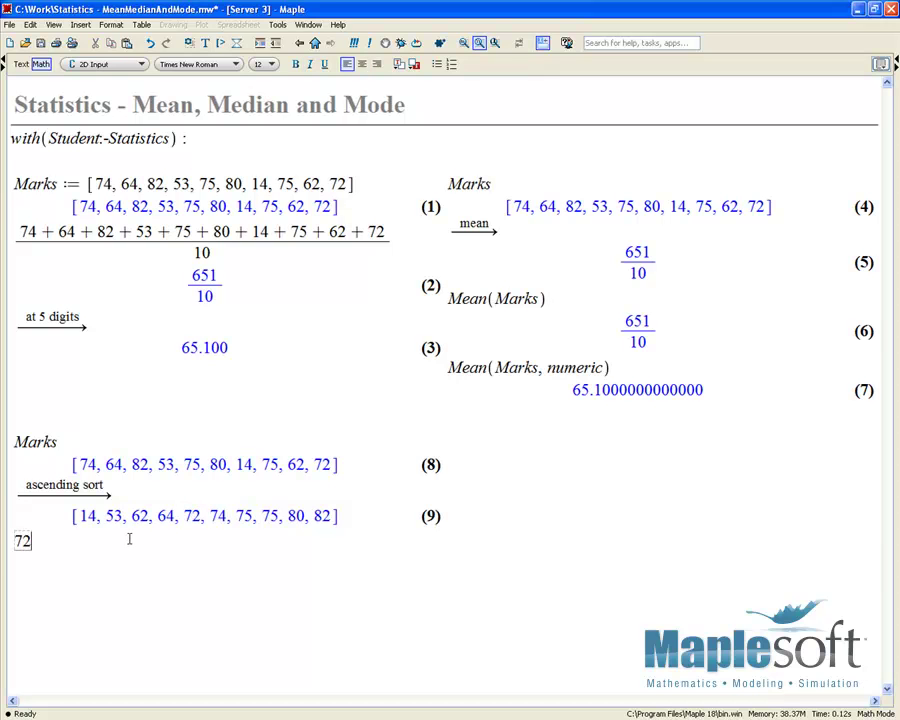
text(+ 74)
drag(13, 540, 72, 540)
text(/2)
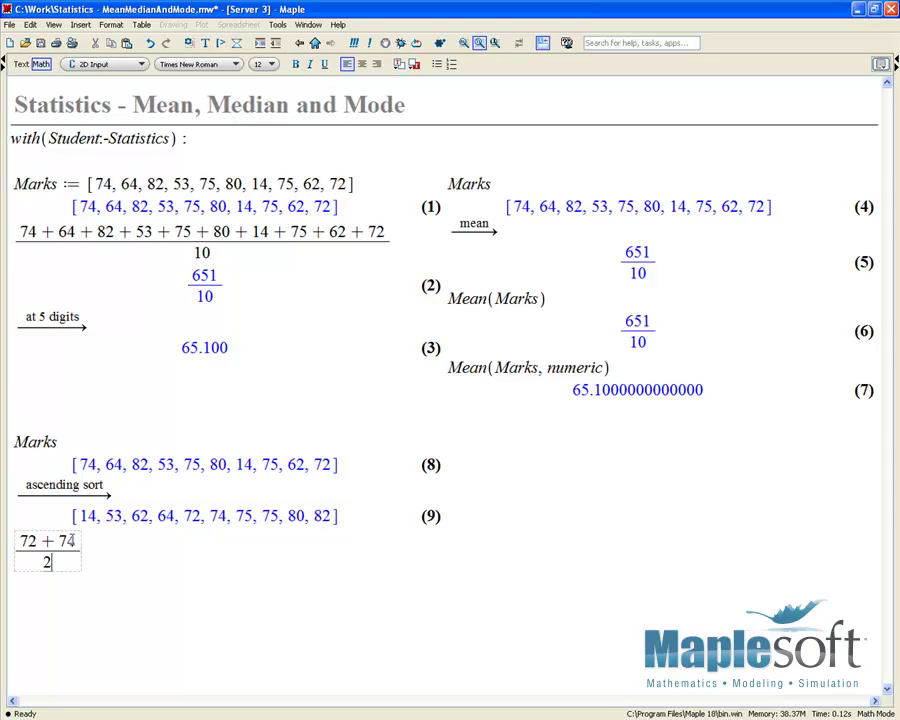
key(Return)
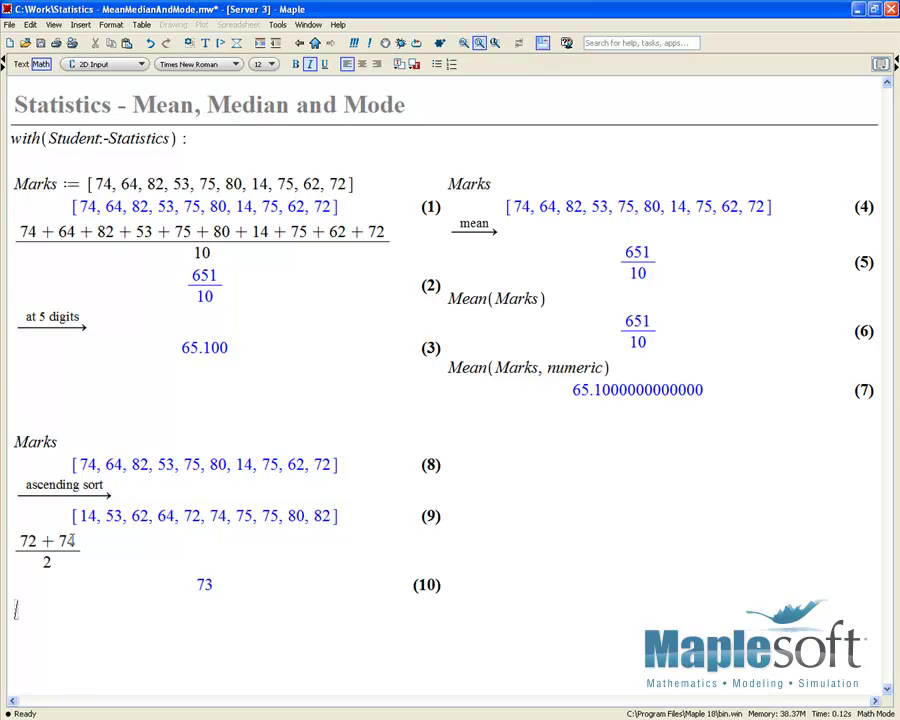
click(476, 461)
Step: Re-display Marks as (11) and bring up its Student Statistics > Quantities > Median options
text(Marks)
key(Return)
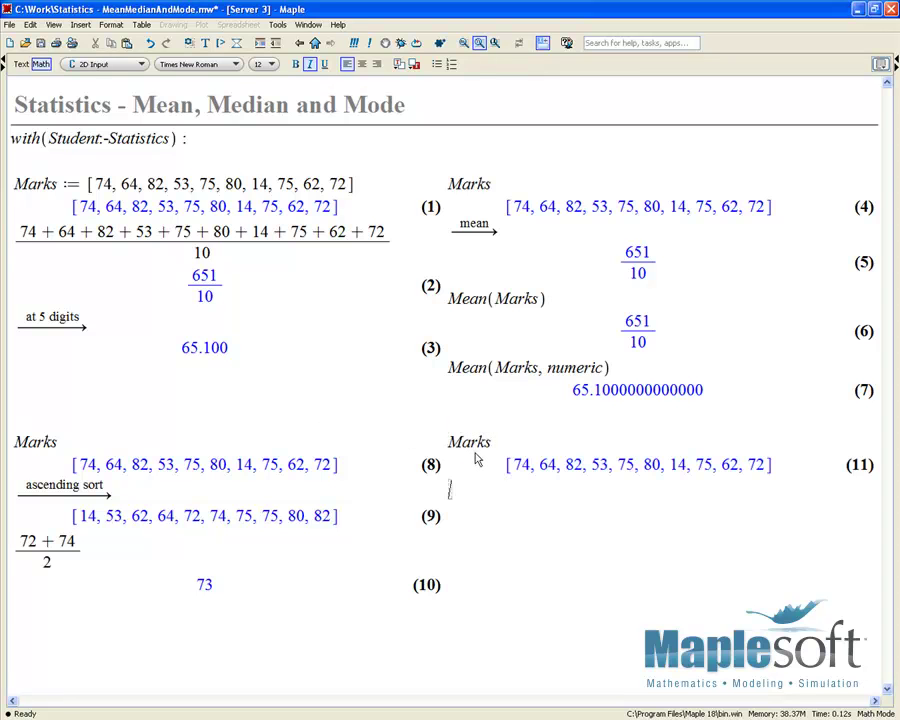
right_click(572, 464)
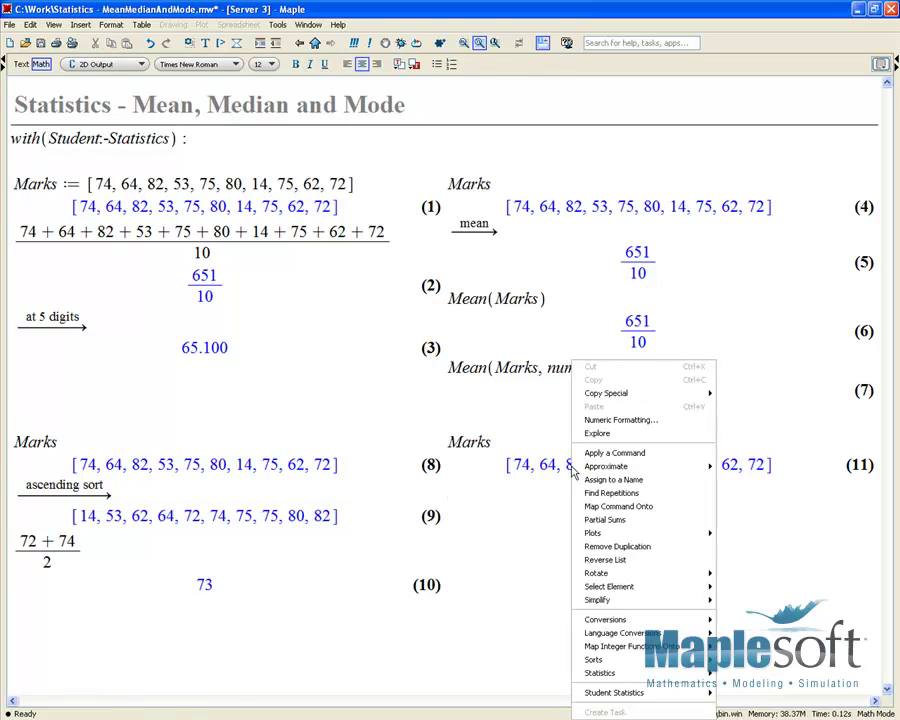
mouse_move(653, 693)
mouse_move(790, 695)
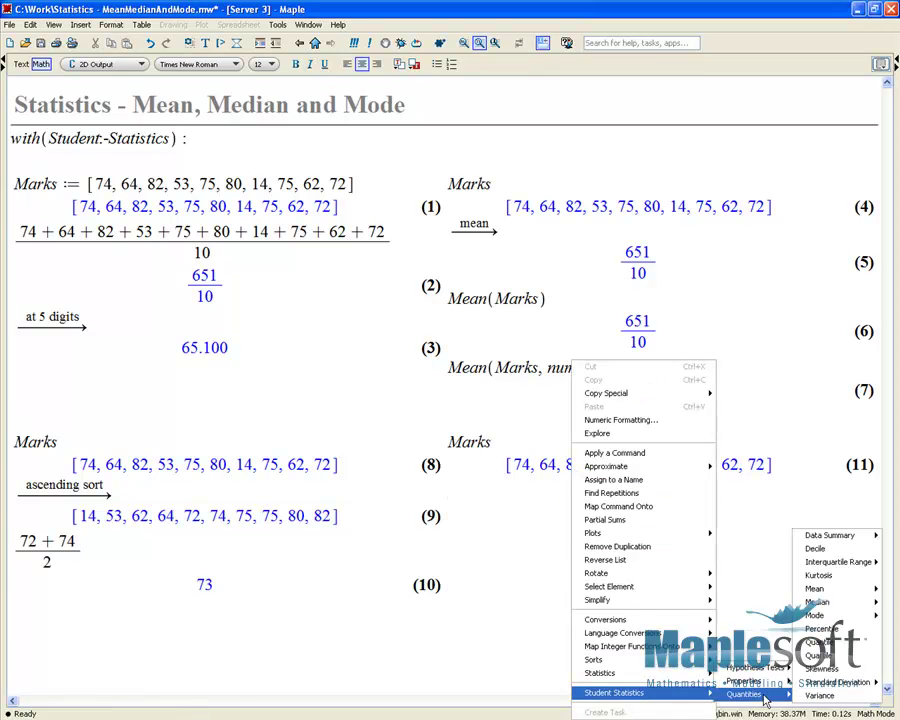
mouse_move(812, 602)
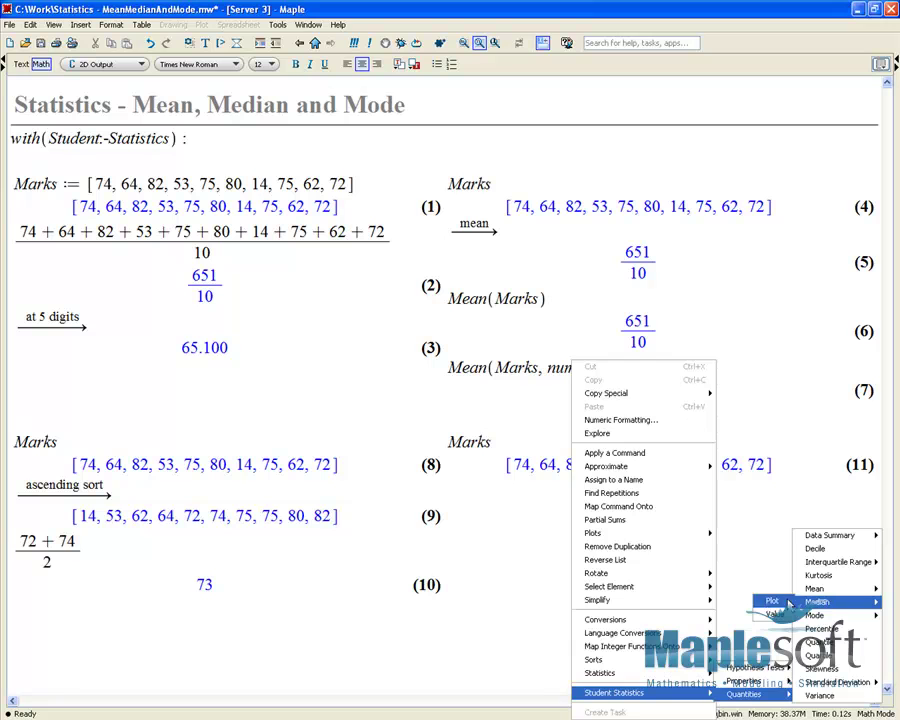